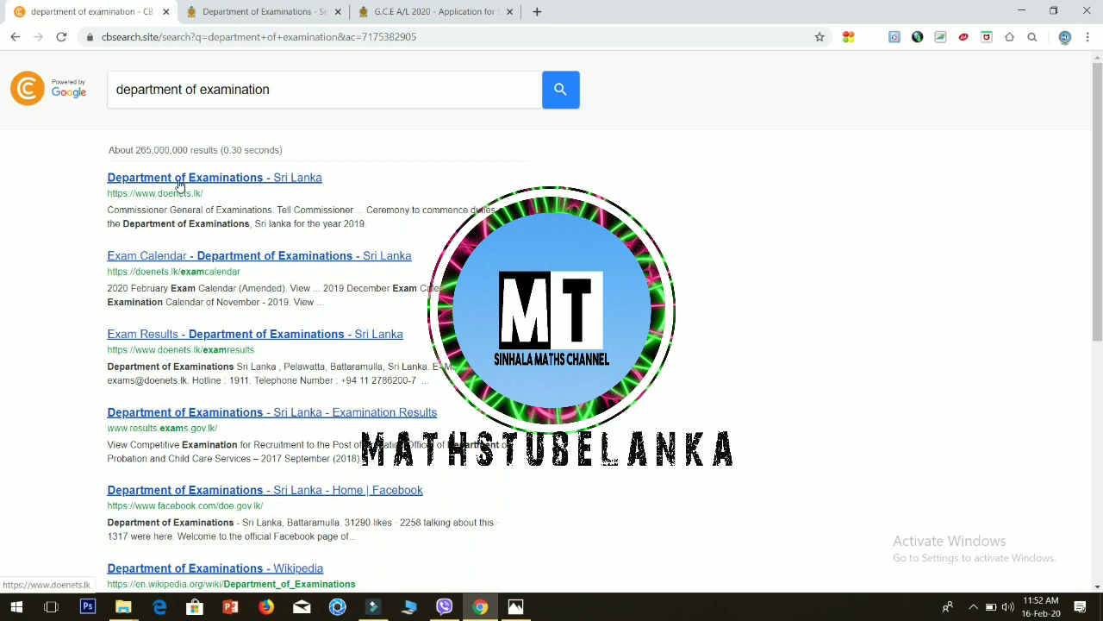
# Open the Department of Examinations website from the search results and close the two leftover tabs beside it.
pyautogui.click(179, 179)
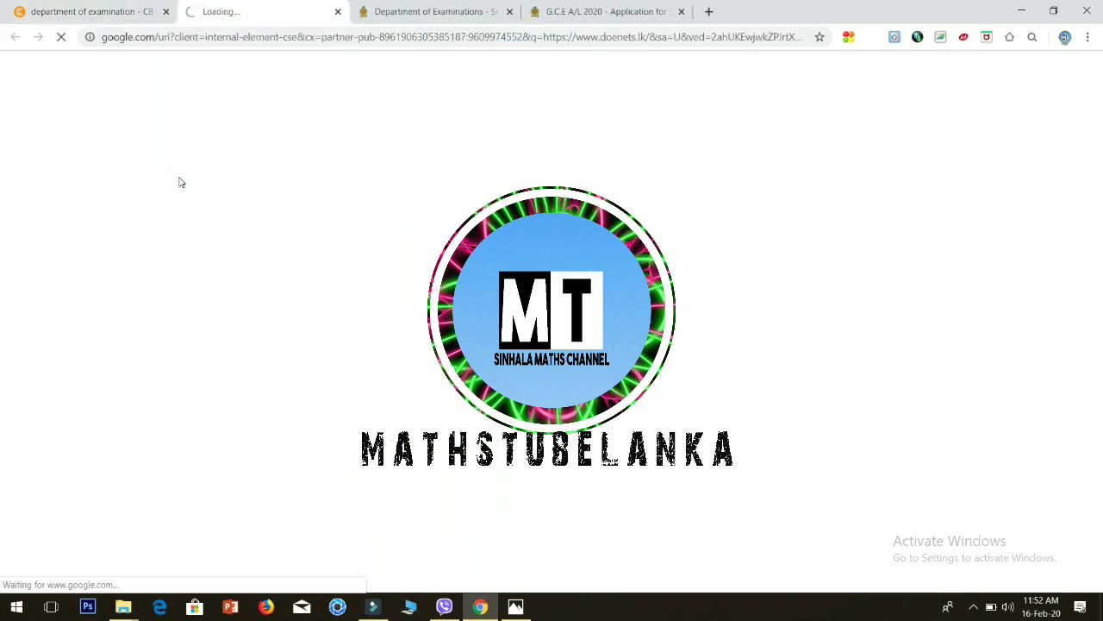
pyautogui.click(510, 12)
pyautogui.click(510, 11)
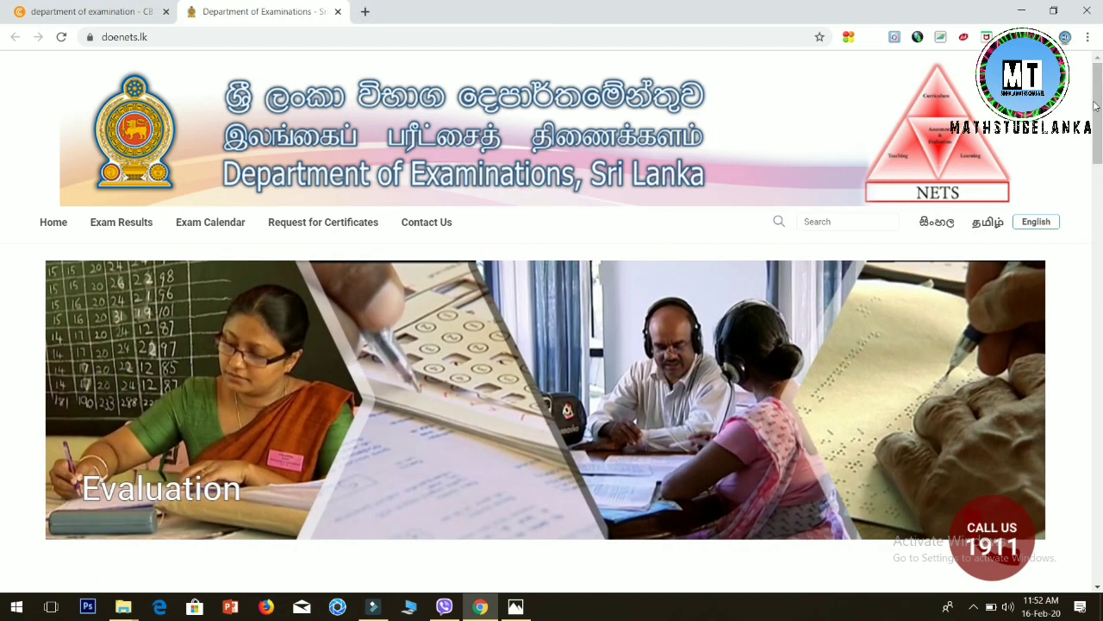
# Open the G.C.E A/L 2020 private students registration form from the Online Application Module.
pyautogui.moveTo(1096, 105); pyautogui.dragTo(1093, 213)
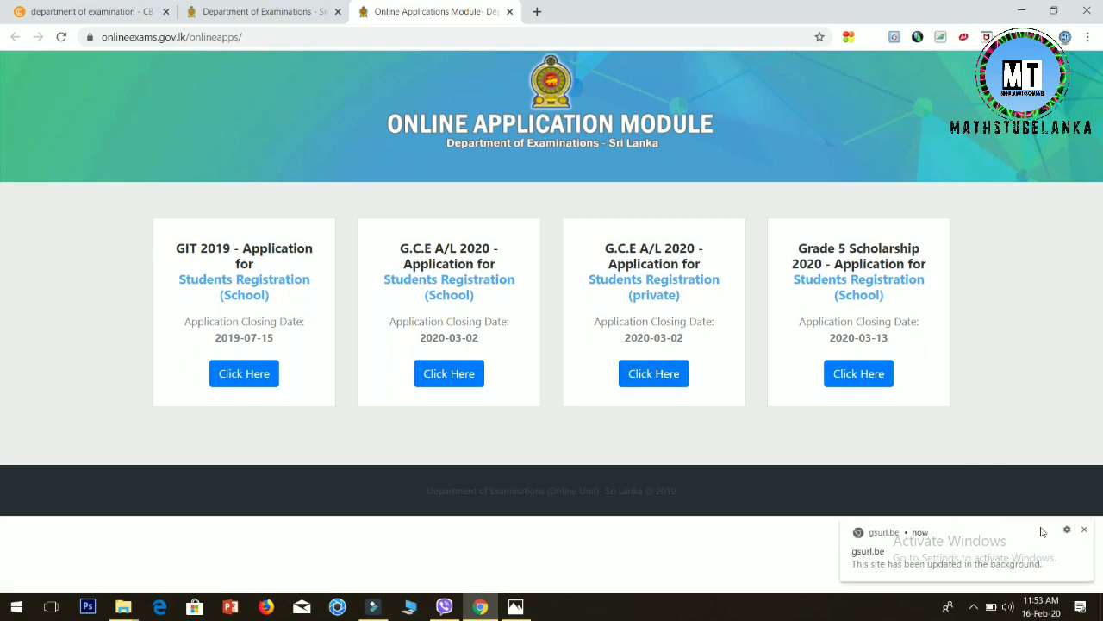
pyautogui.click(1086, 530)
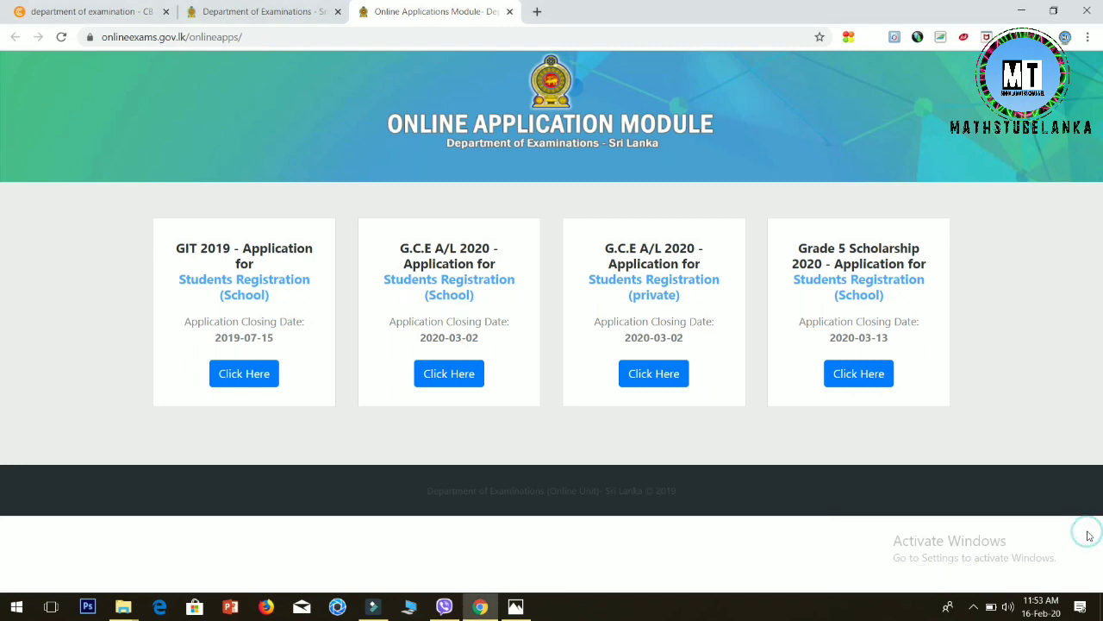
pyautogui.click(660, 375)
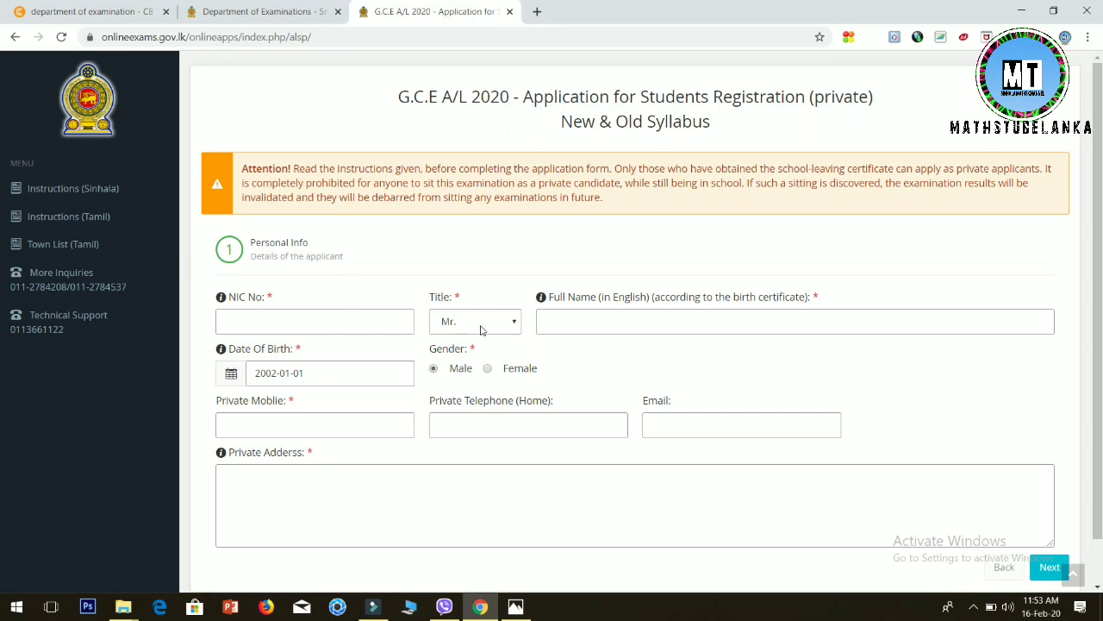
# Examine the title options, the full name field and the date-of-birth calendar in the Personal Info section.
pyautogui.click(513, 324)
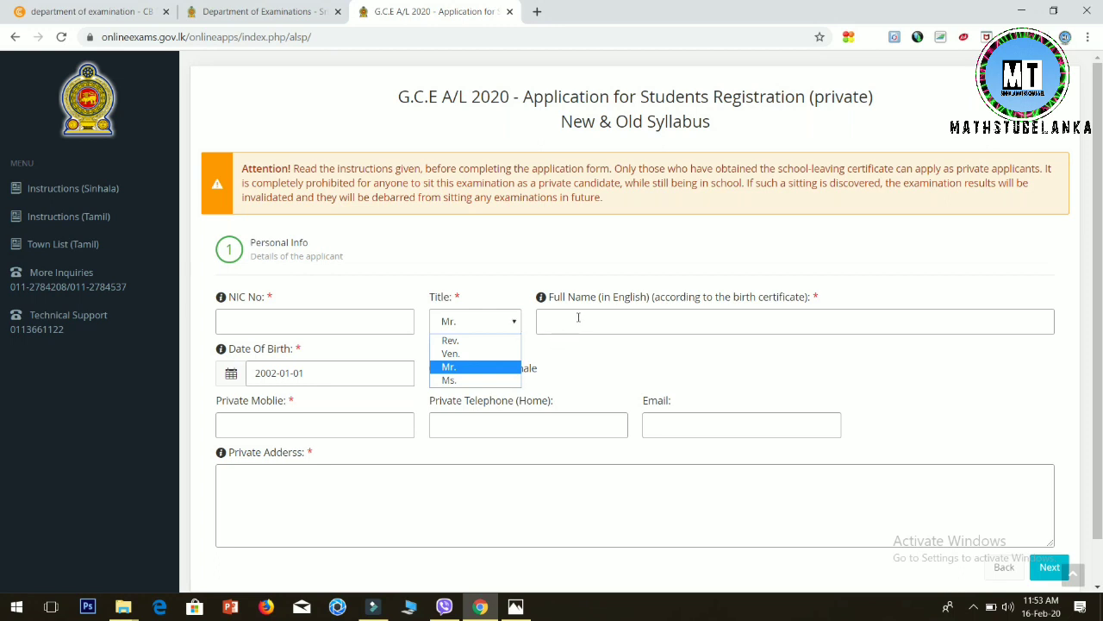
pyautogui.click(576, 317)
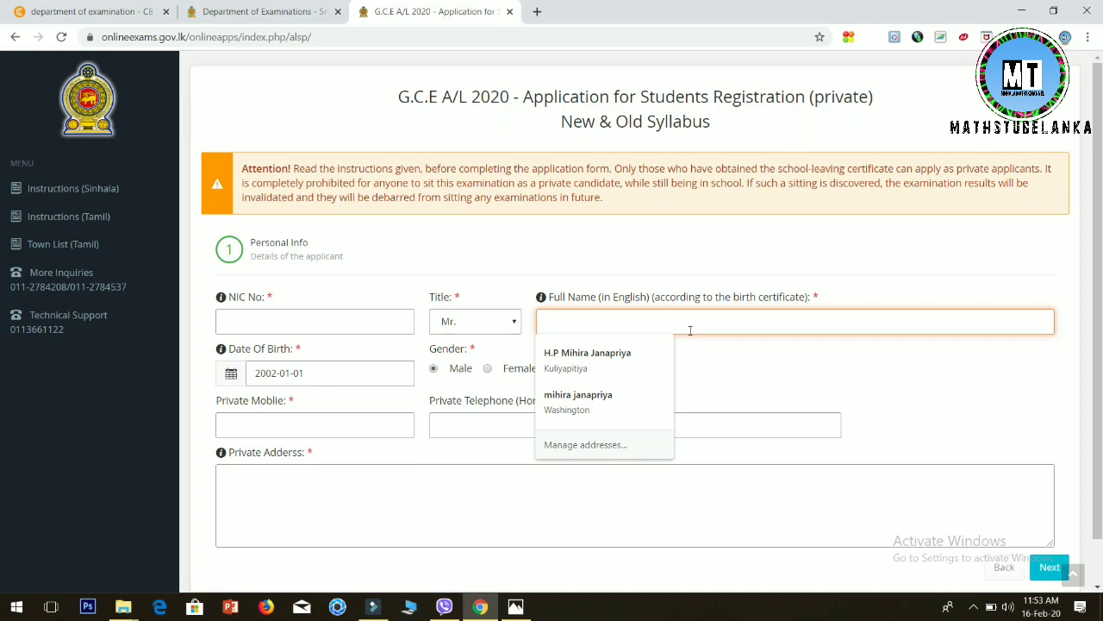
pyautogui.click(733, 352)
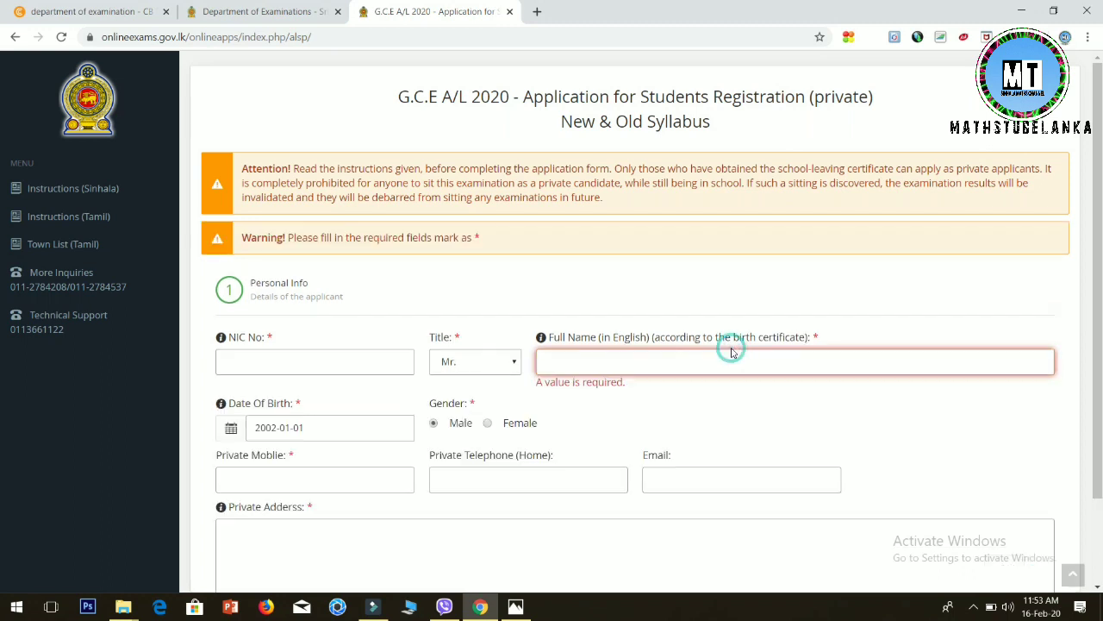
pyautogui.click(314, 431)
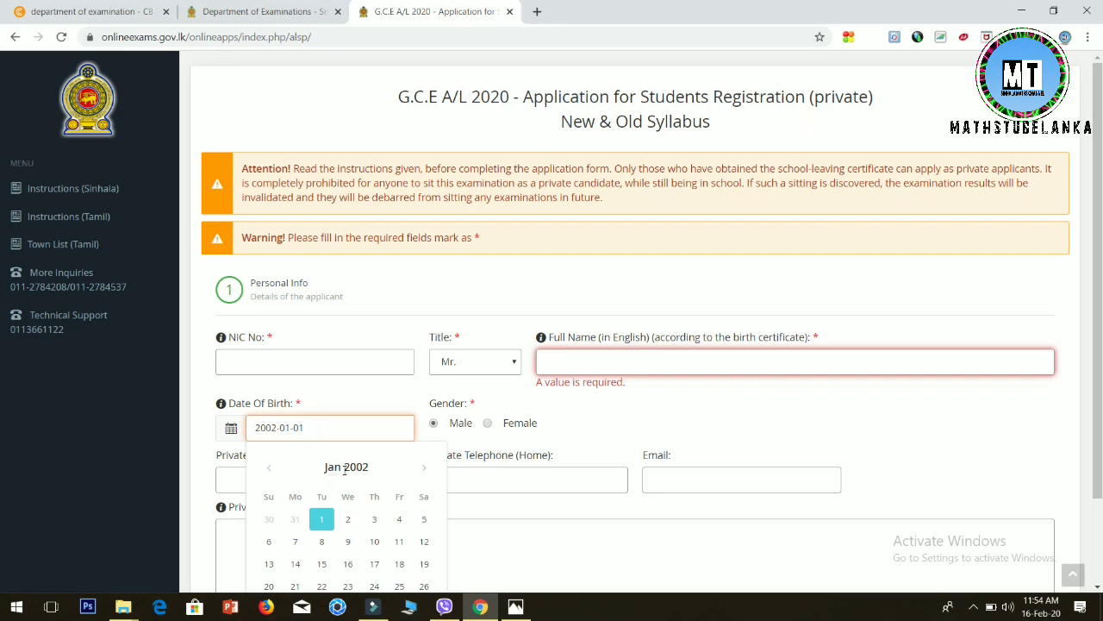
pyautogui.click(270, 470)
pyautogui.click(270, 471)
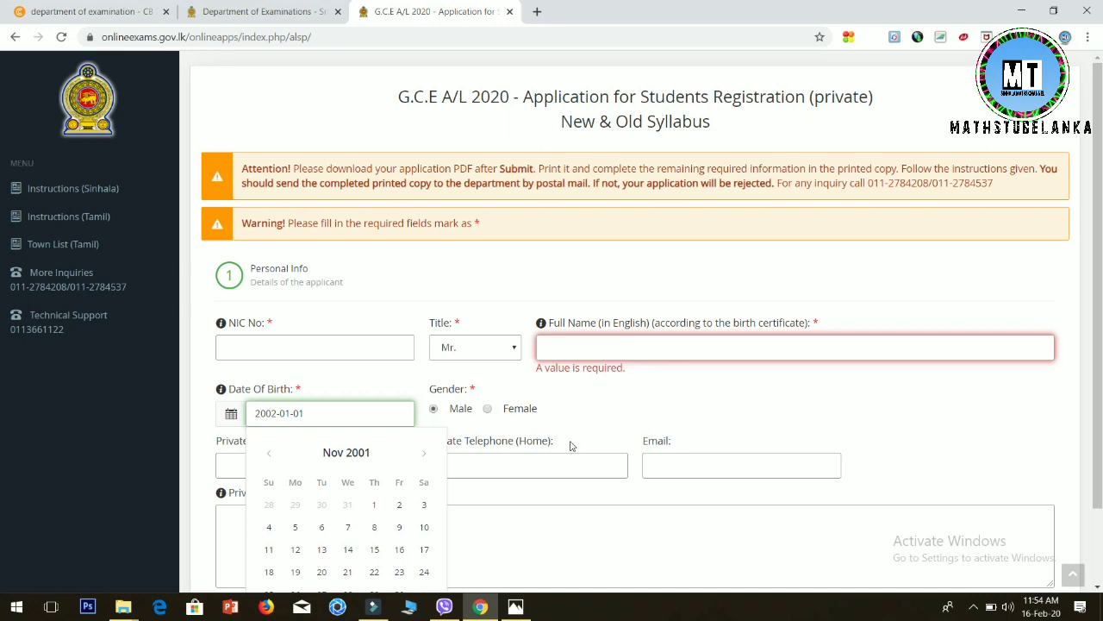
pyautogui.click(609, 416)
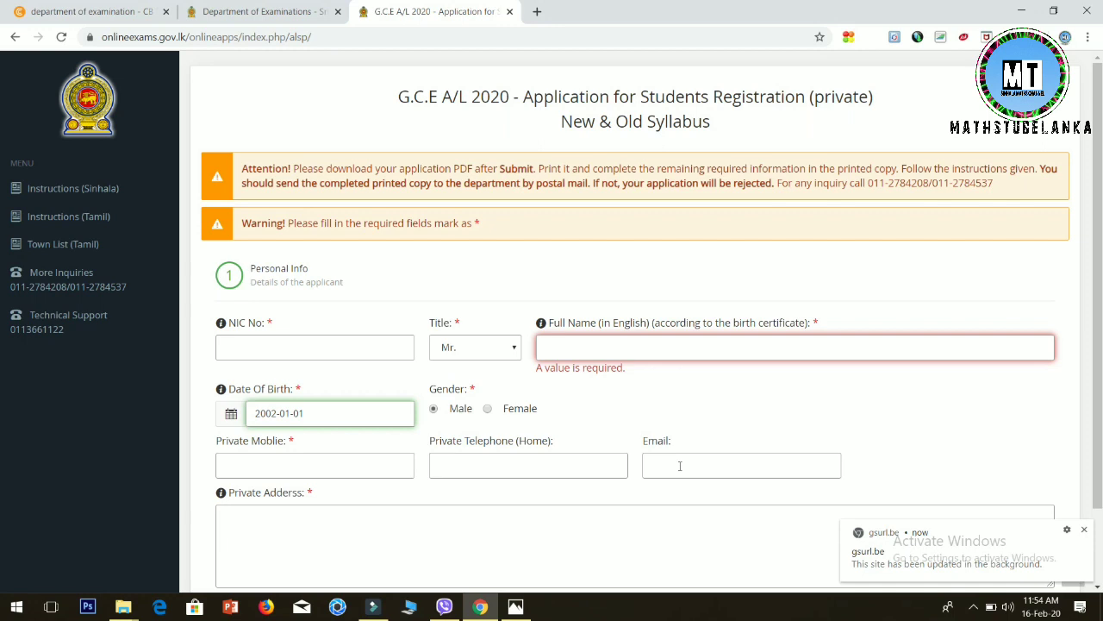
# Dismiss the site notification and continue from Personal Info to the Exam Request section.
pyautogui.click(1085, 530)
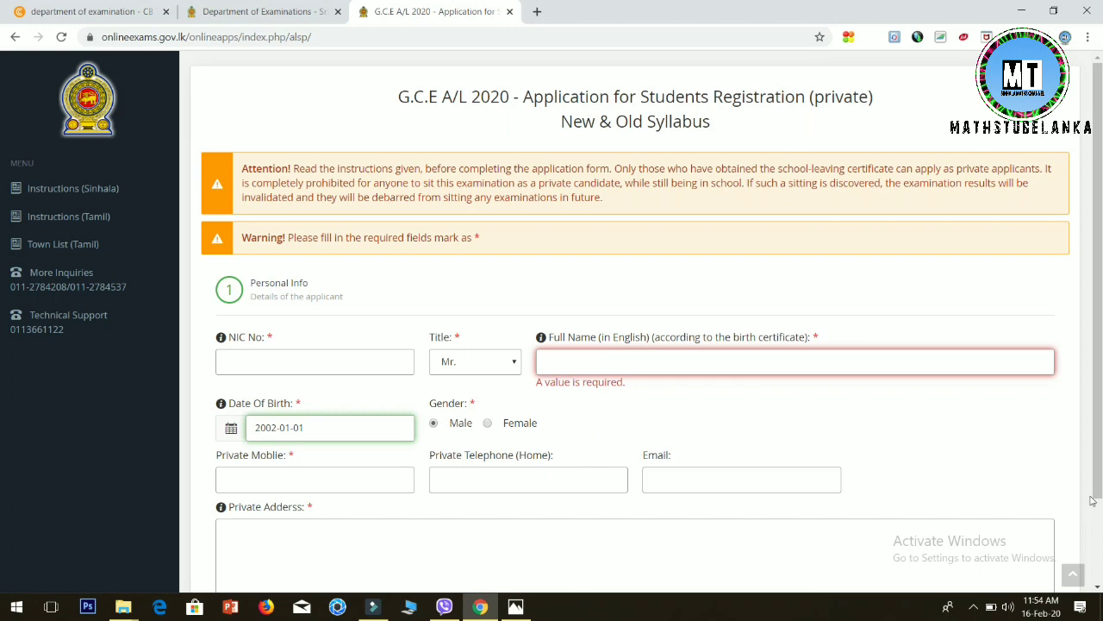
pyautogui.moveTo(1099, 493); pyautogui.dragTo(1089, 604)
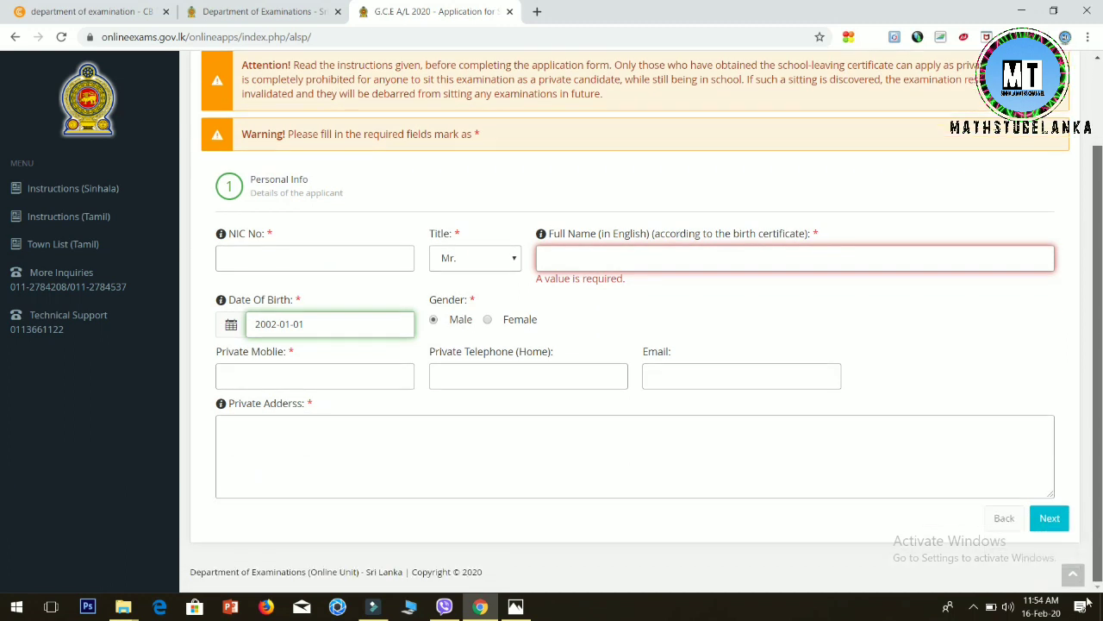
pyautogui.click(1050, 522)
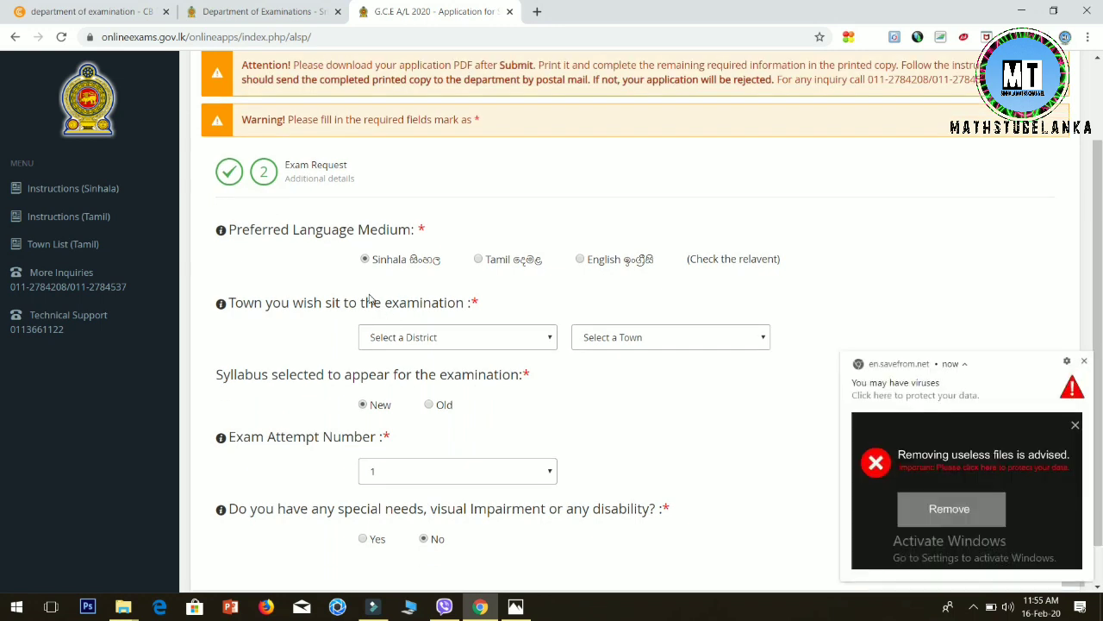
# Set the examination district to KURUNEGALA and look through its list of towns without choosing one.
pyautogui.click(1083, 361)
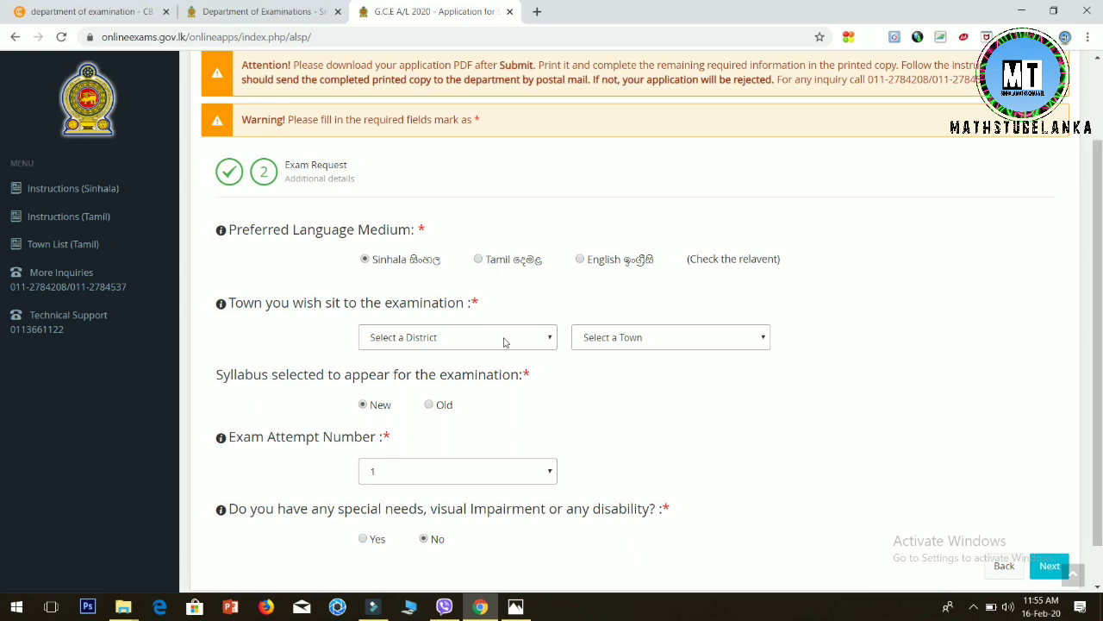
pyautogui.click(545, 341)
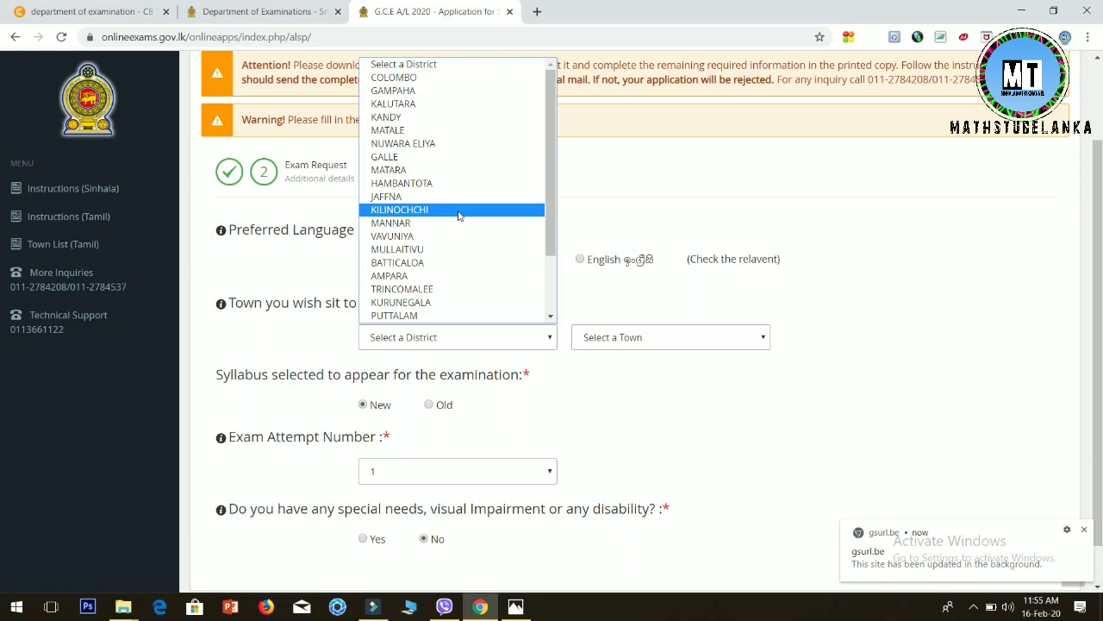
pyautogui.click(445, 303)
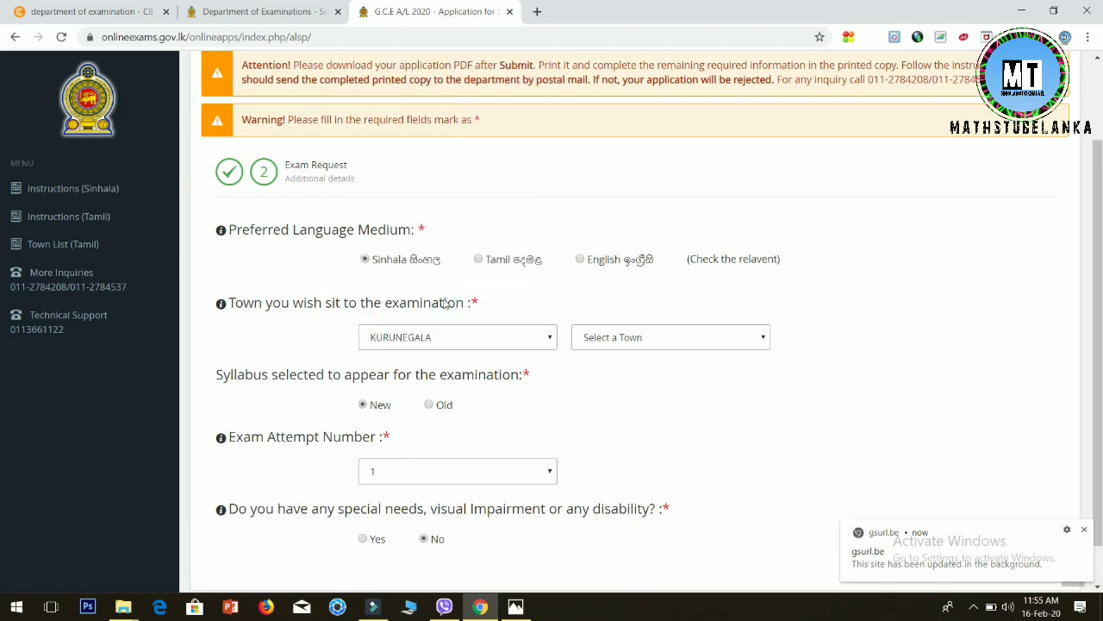
pyautogui.click(762, 339)
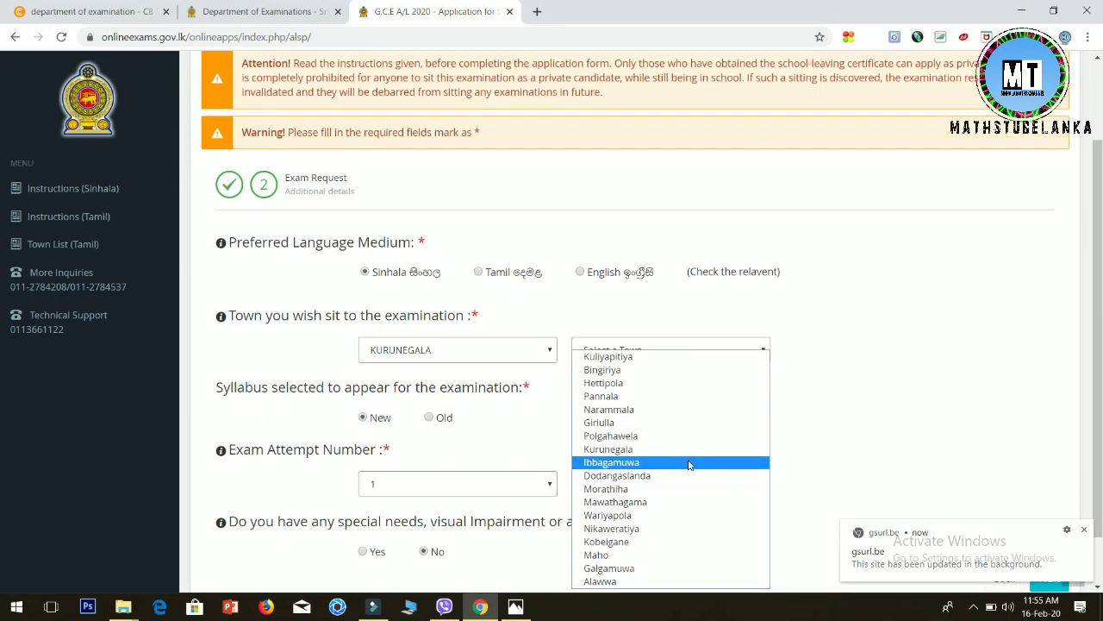
pyautogui.click(913, 340)
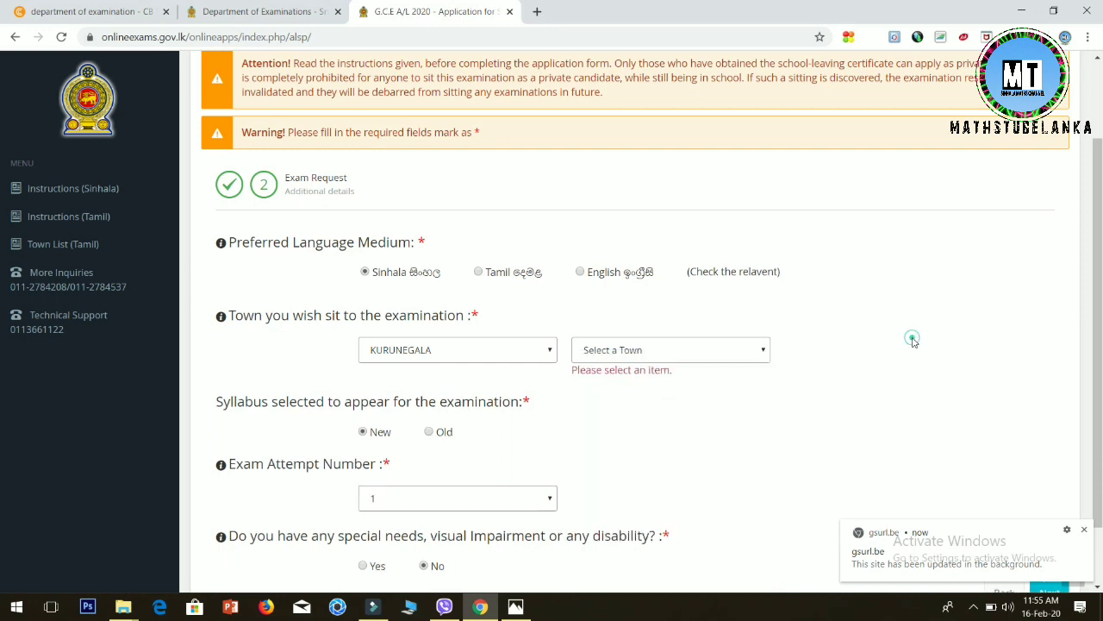
# Dismiss the site notification and continue from Exam Request to the Subject Information section.
pyautogui.click(1084, 529)
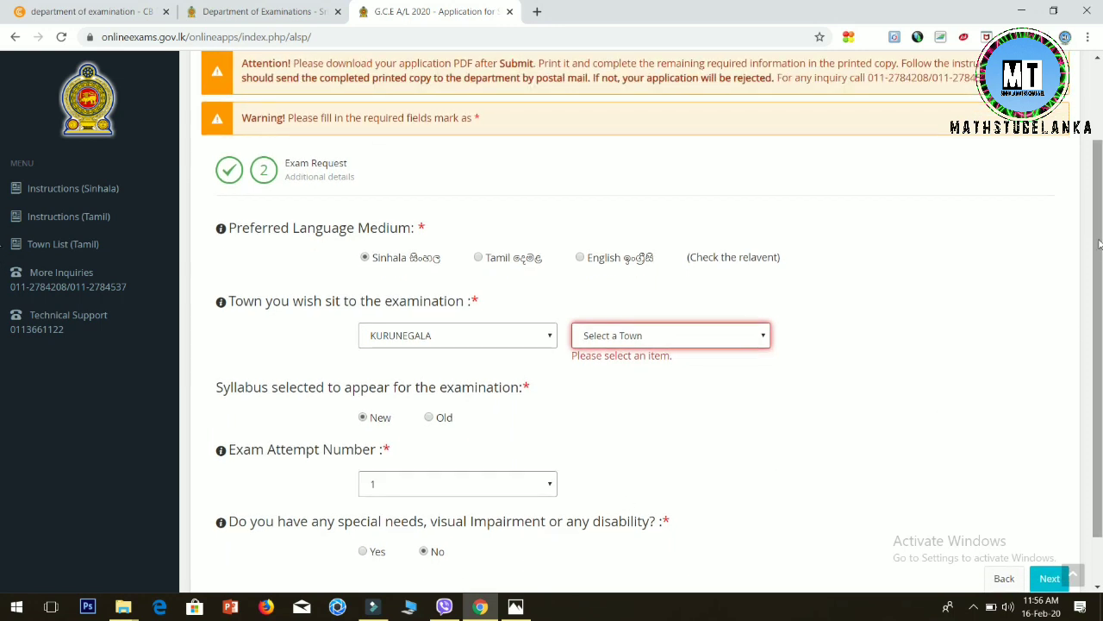
pyautogui.moveTo(1098, 245); pyautogui.dragTo(1102, 276)
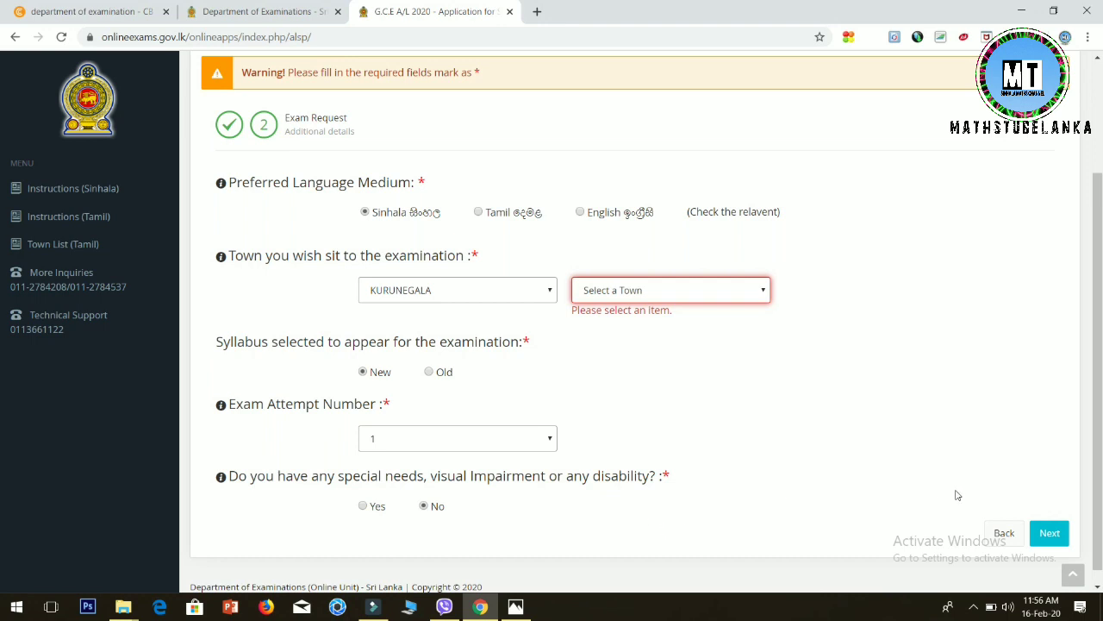
pyautogui.click(1049, 533)
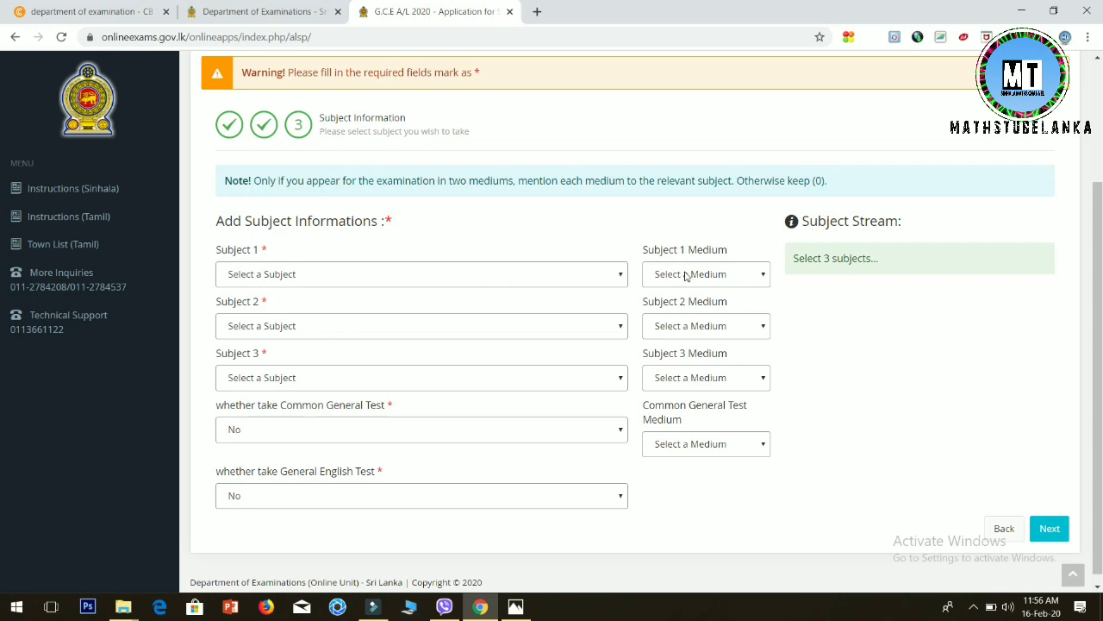
# Set Subject 1 to (1) Physics with Sinhala as its medium.
pyautogui.click(617, 275)
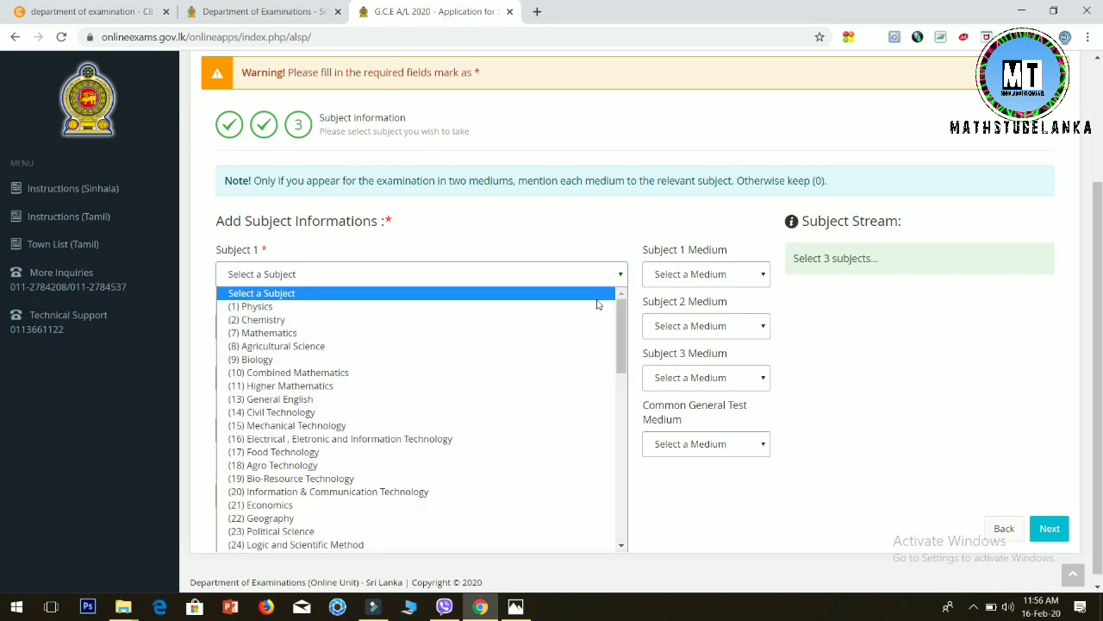
pyautogui.click(597, 308)
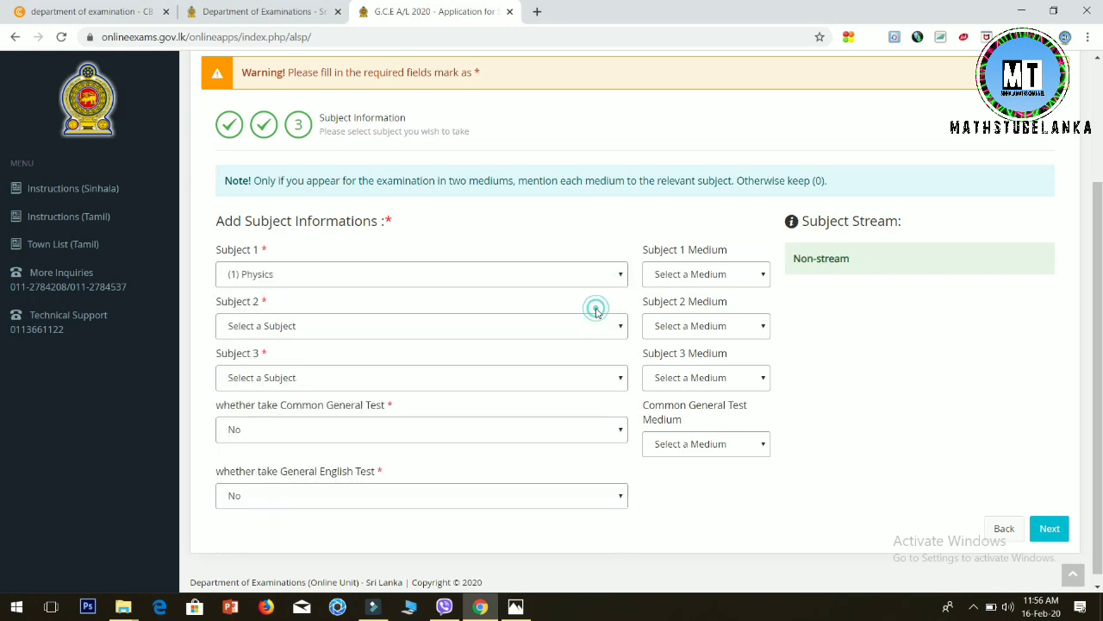
pyautogui.click(765, 275)
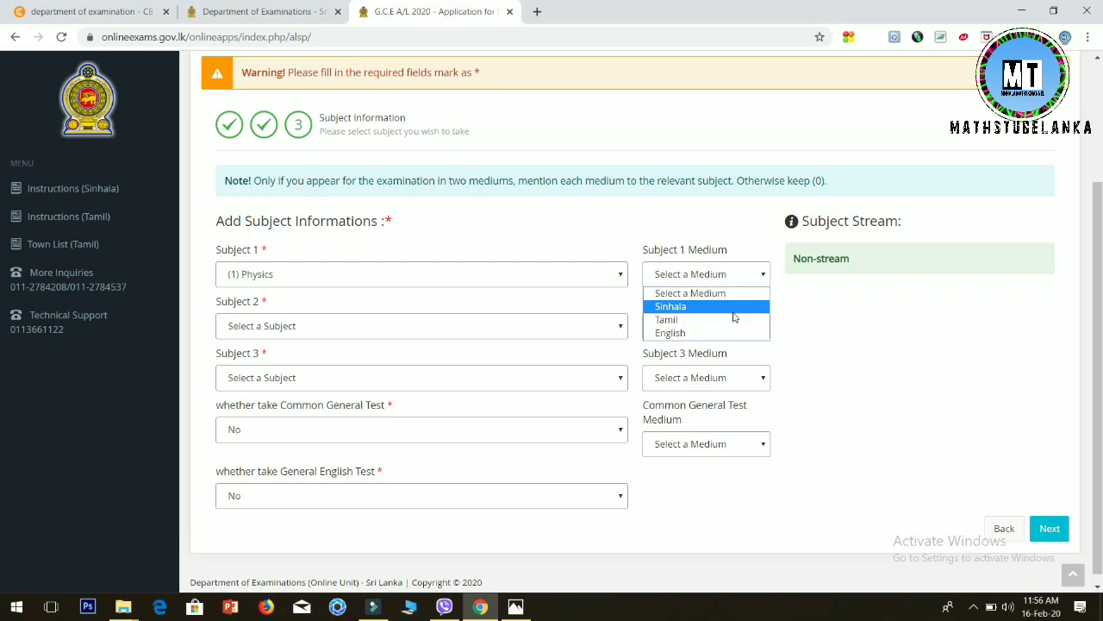
pyautogui.click(733, 308)
# Set Subject 2 to (7) Mathematics with Sinhala as its medium.
pyautogui.click(619, 326)
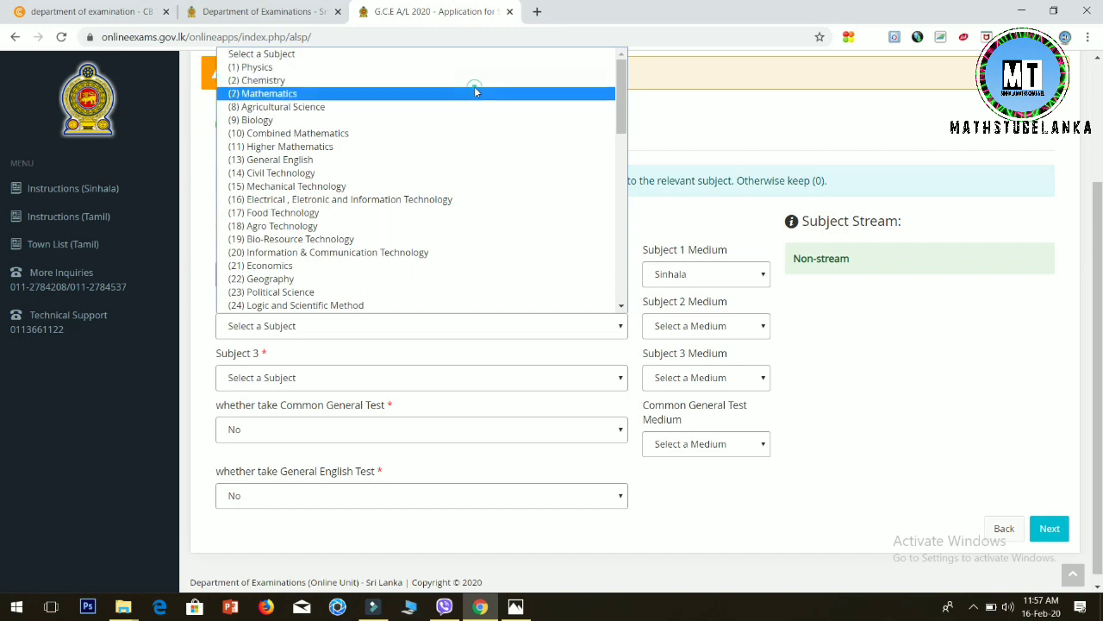
pyautogui.click(476, 93)
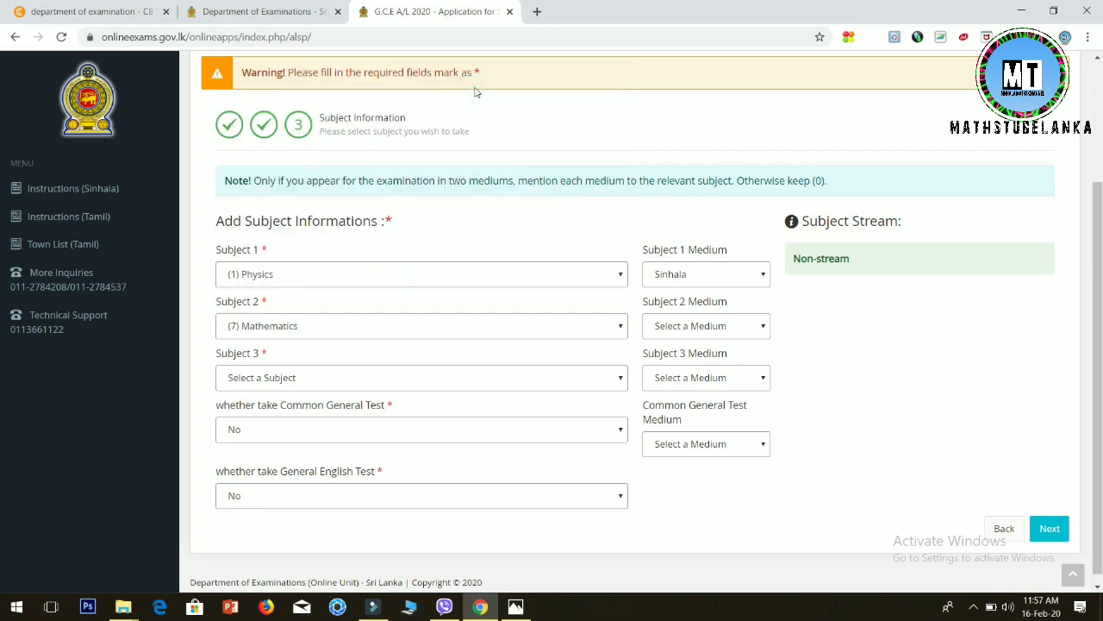
pyautogui.click(764, 325)
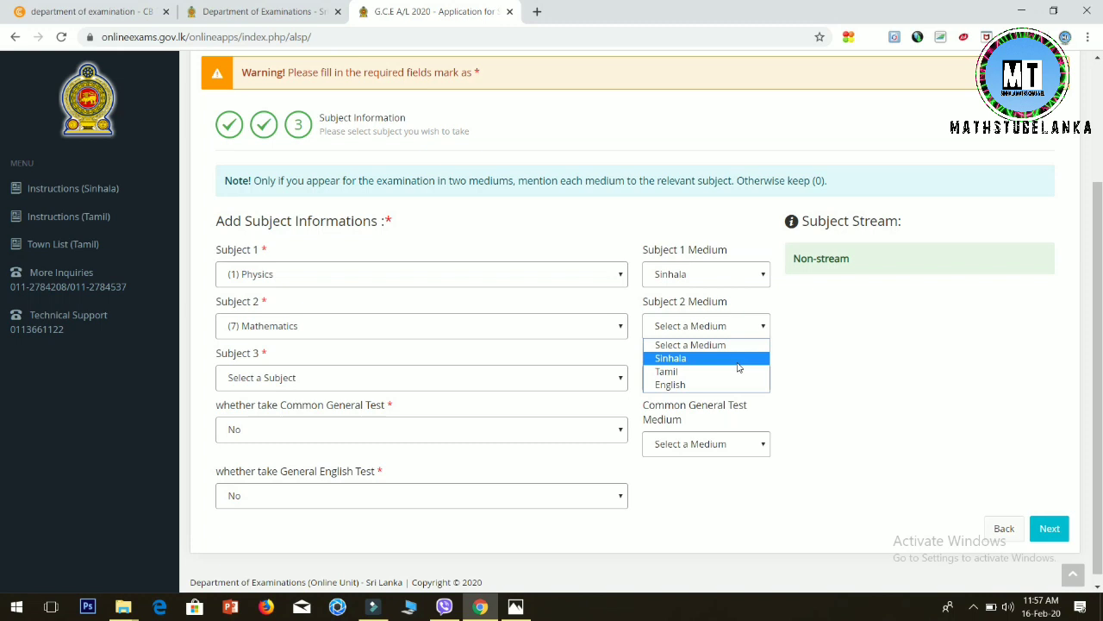
pyautogui.click(737, 358)
# Try to select (7) Mathematics again as Subject 3 and dismiss the resulting alert.
pyautogui.click(615, 378)
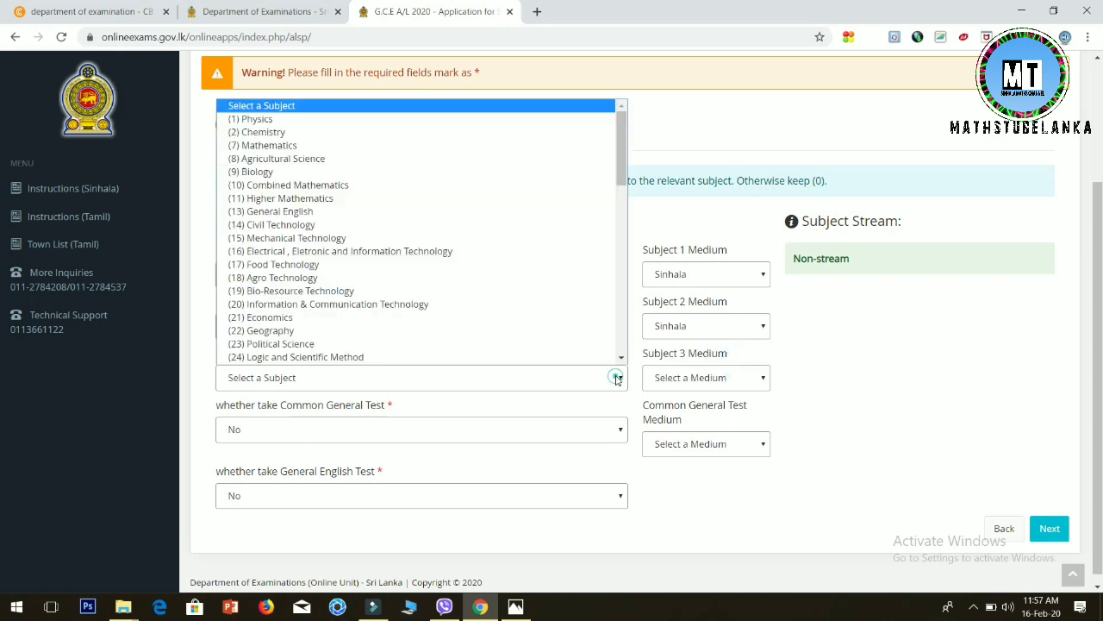
pyautogui.click(464, 144)
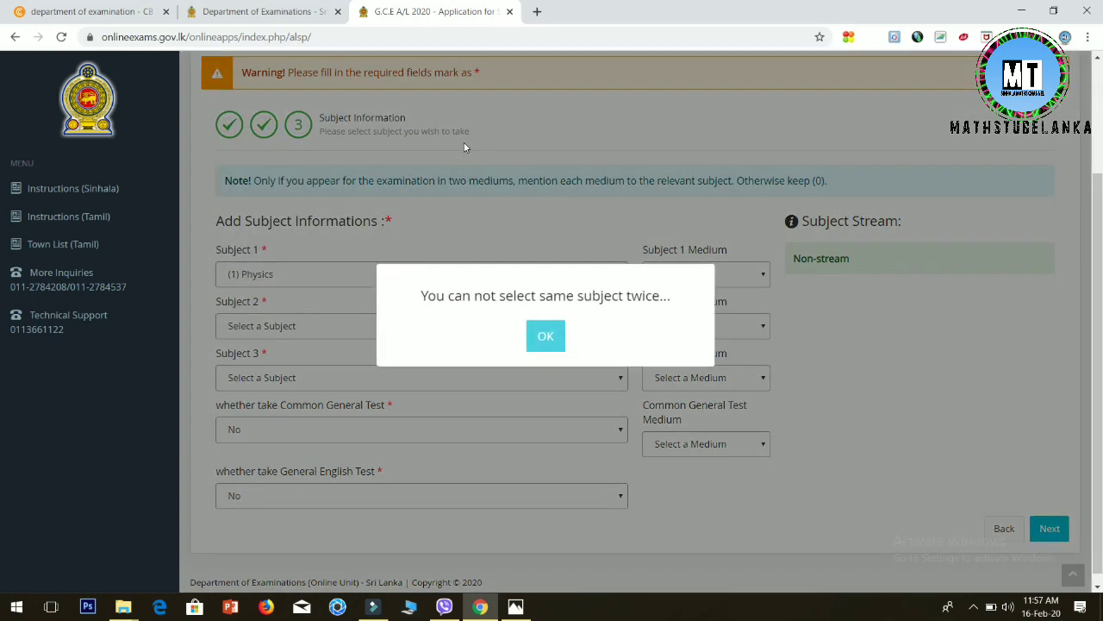
pyautogui.click(551, 341)
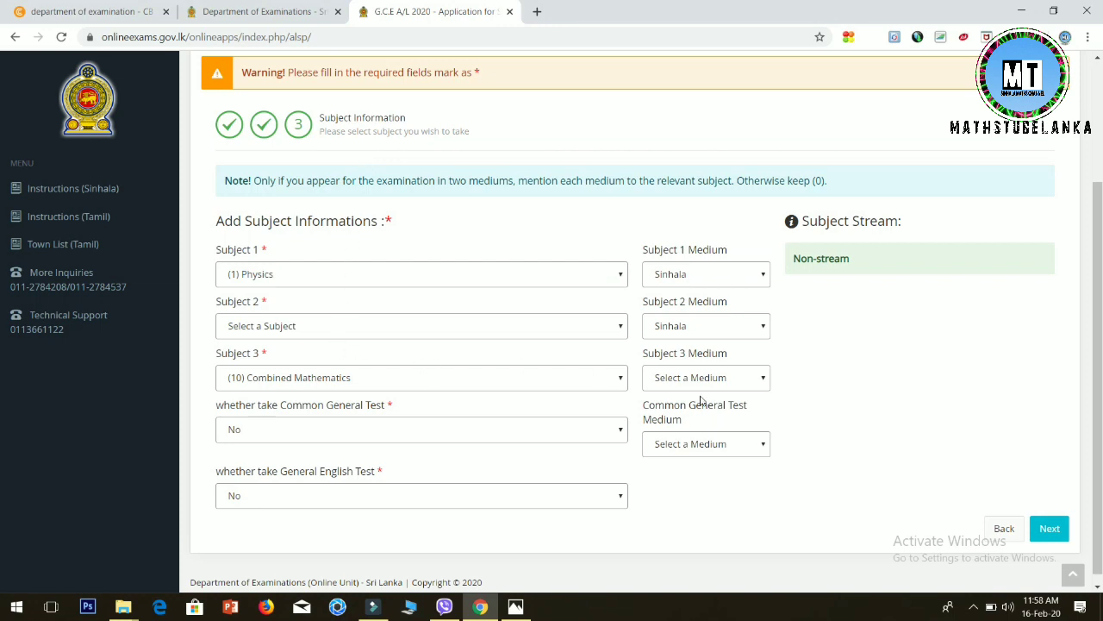
# Set the medium for Subject 3 to Sinhala.
pyautogui.click(763, 382)
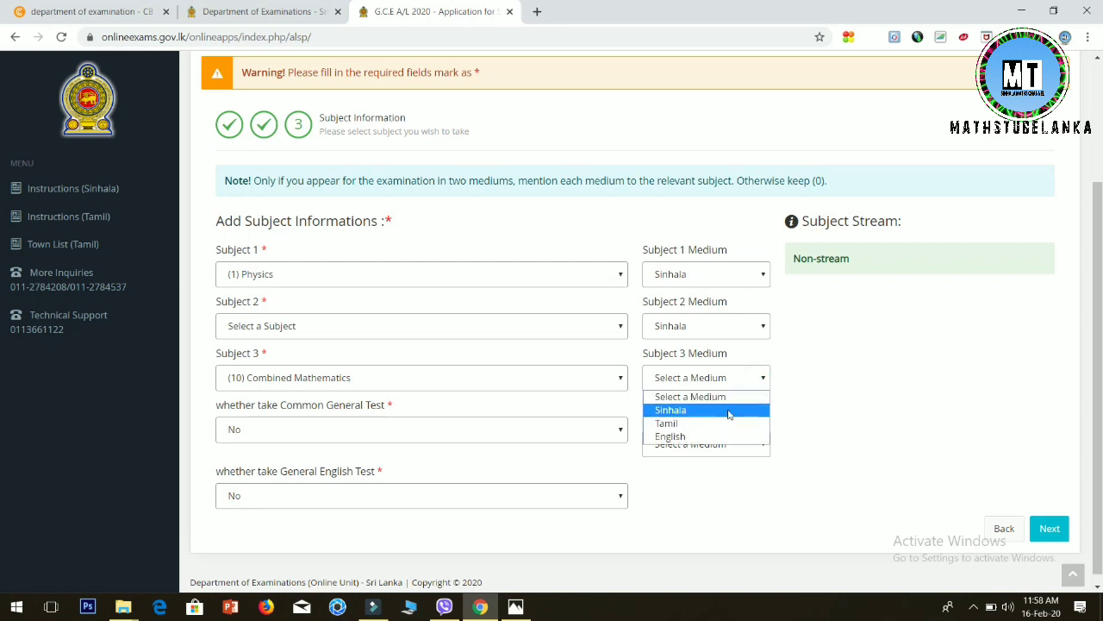
pyautogui.click(727, 417)
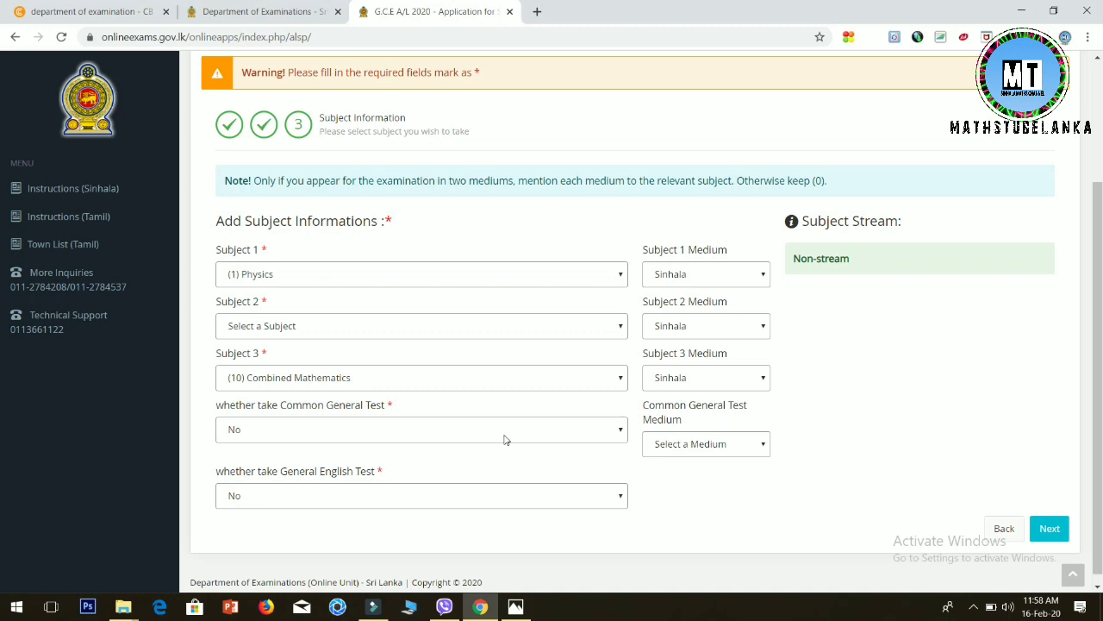
# Keep both the Common General Test and the General English Test set to No and continue to the payment methods.
pyautogui.click(585, 437)
pyautogui.click(585, 436)
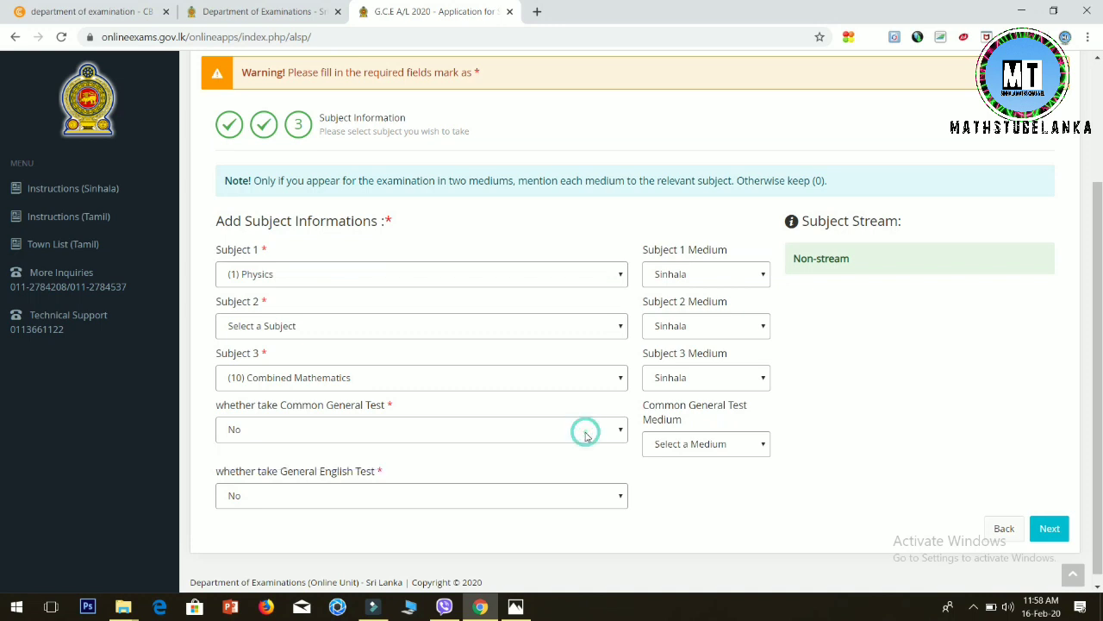
pyautogui.click(615, 507)
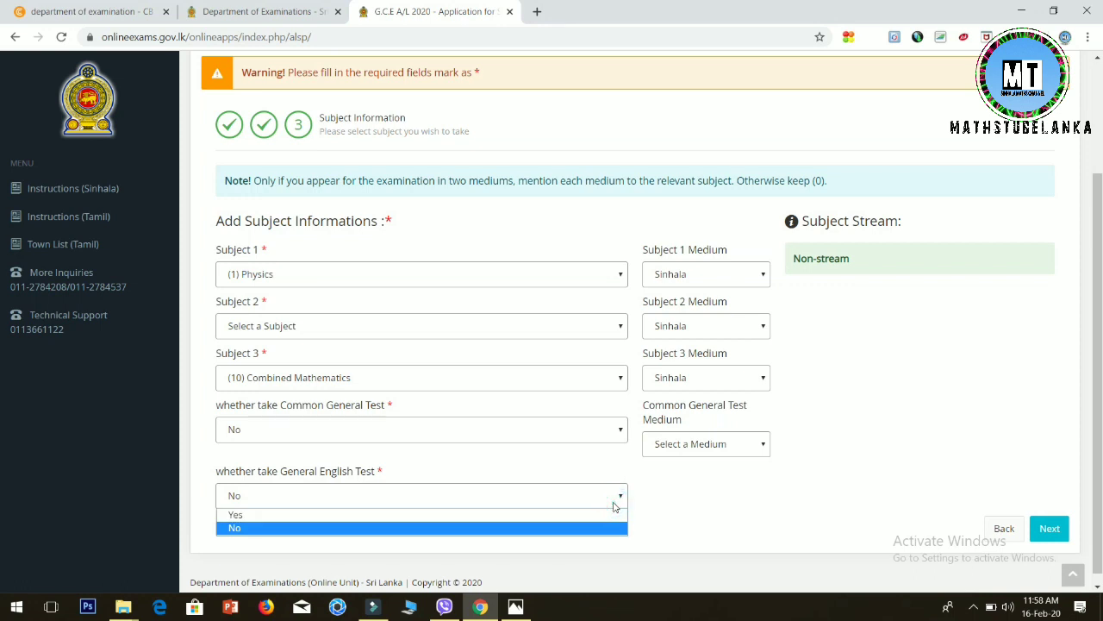
pyautogui.click(764, 525)
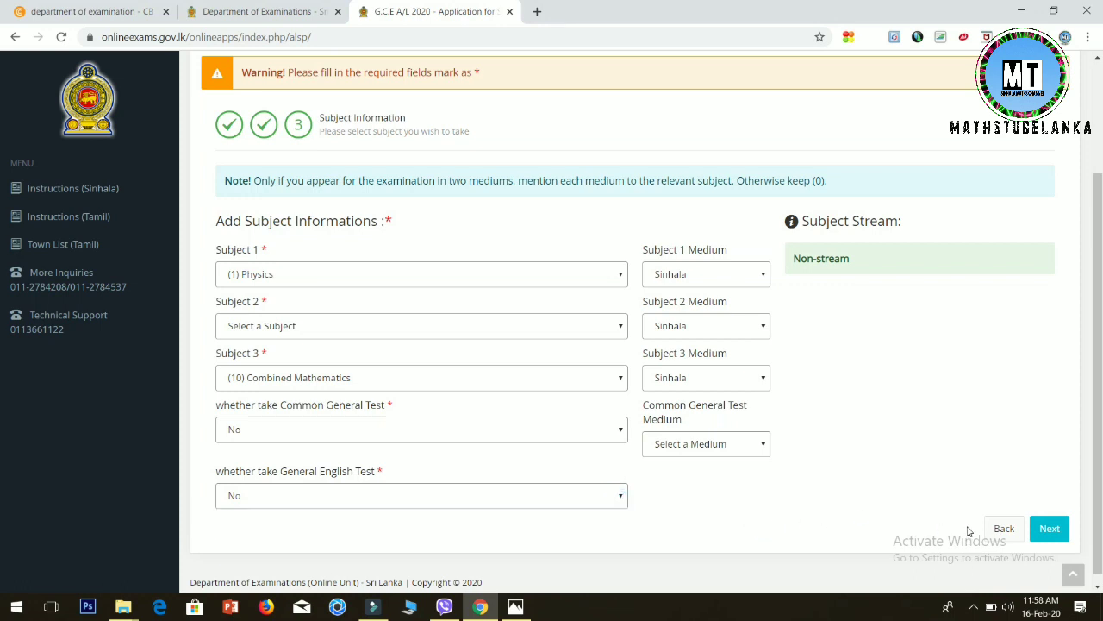
pyautogui.click(1051, 533)
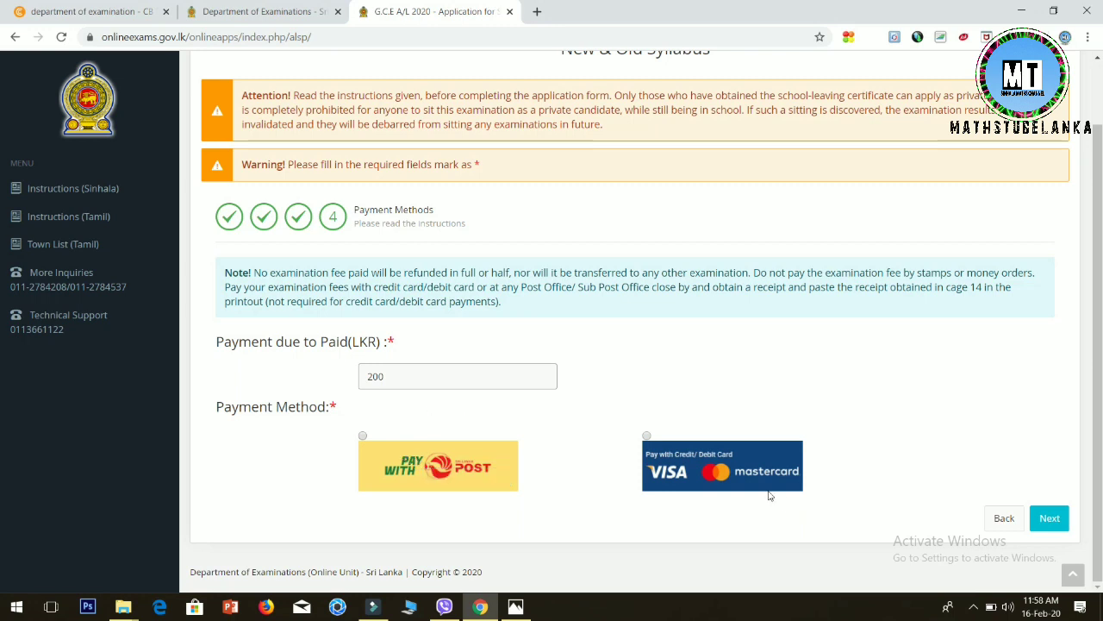
# Proceed to the Declaration of Applicant, agree to it and submit the application.
pyautogui.click(1048, 519)
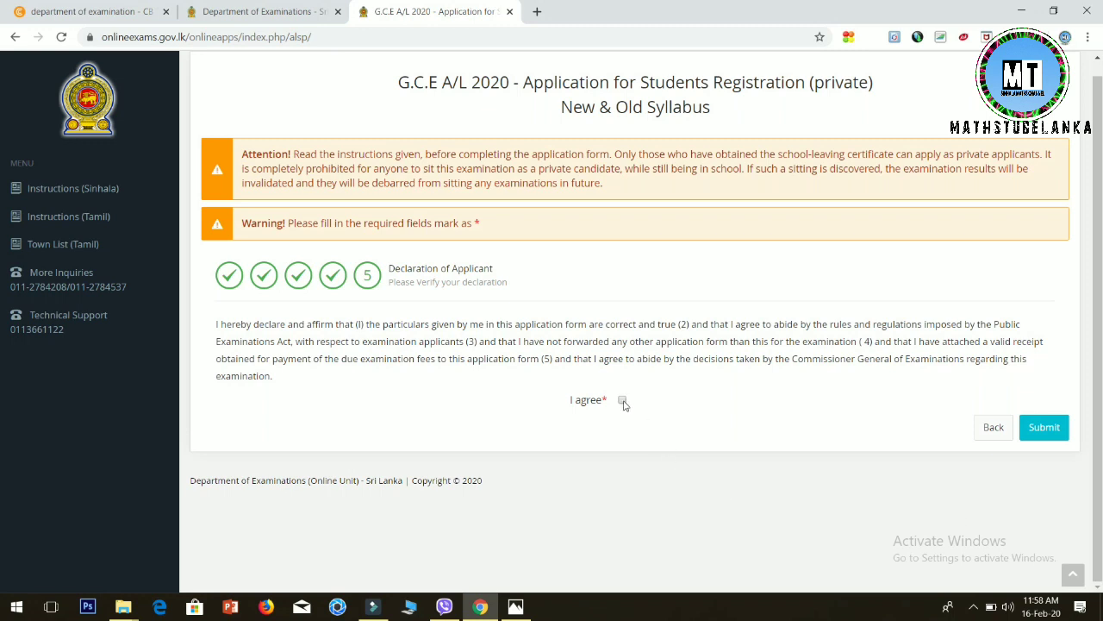
pyautogui.click(622, 401)
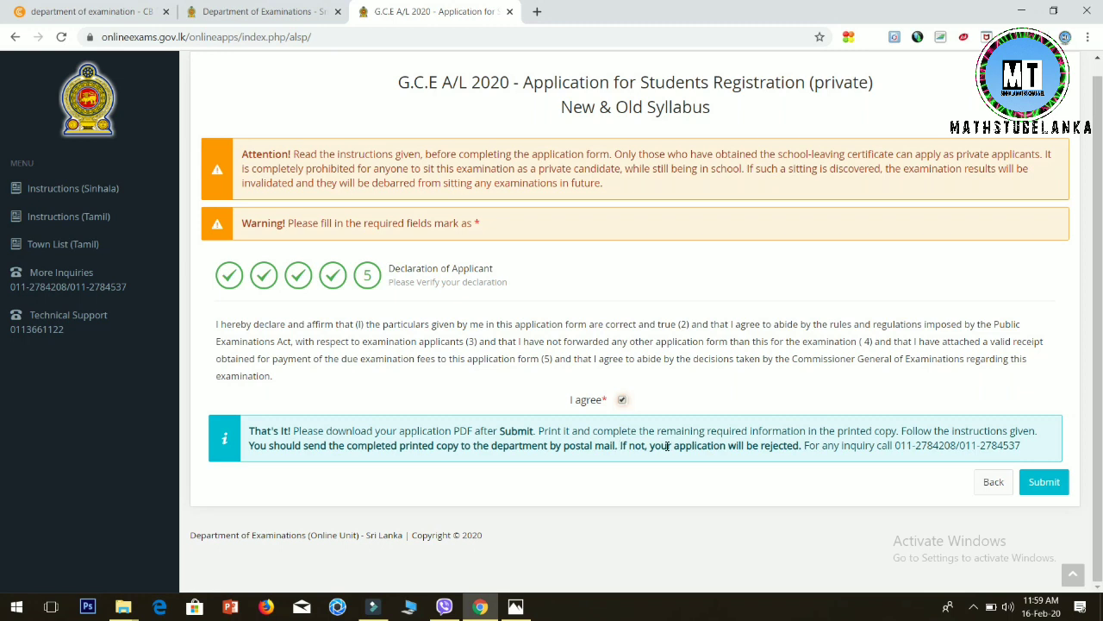
pyautogui.click(1032, 478)
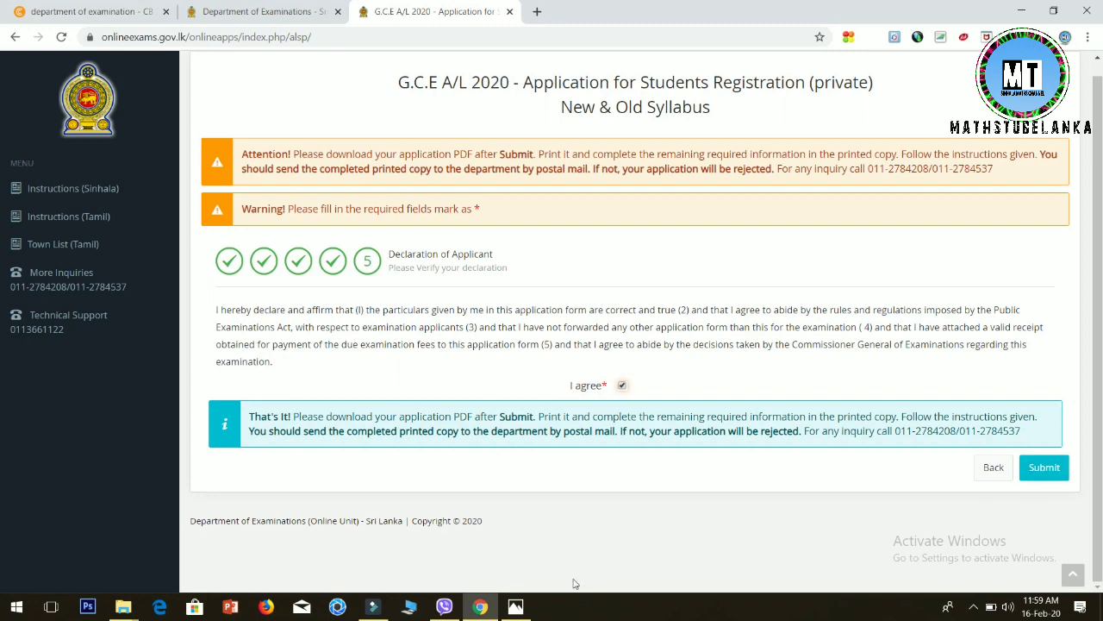
# Switch to Photos to view the image showing the application PDF being saved.
pyautogui.click(515, 607)
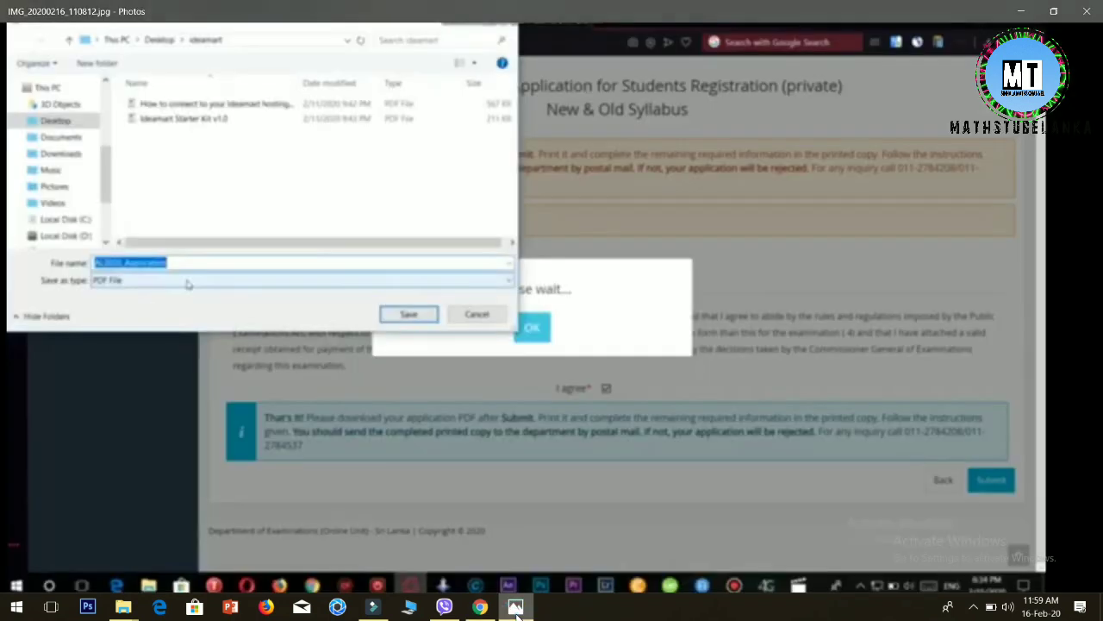